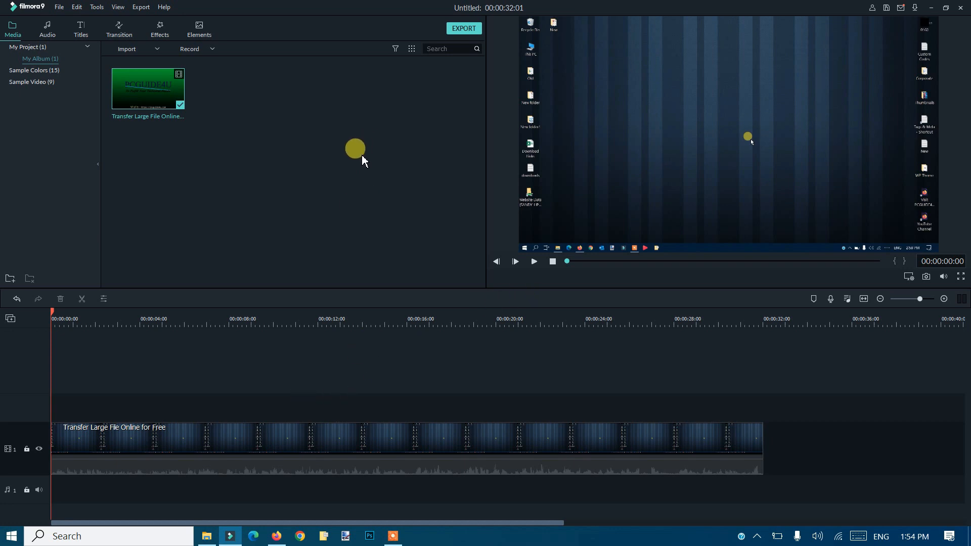
Step: View the program's version information and close it
click(163, 7)
click(200, 180)
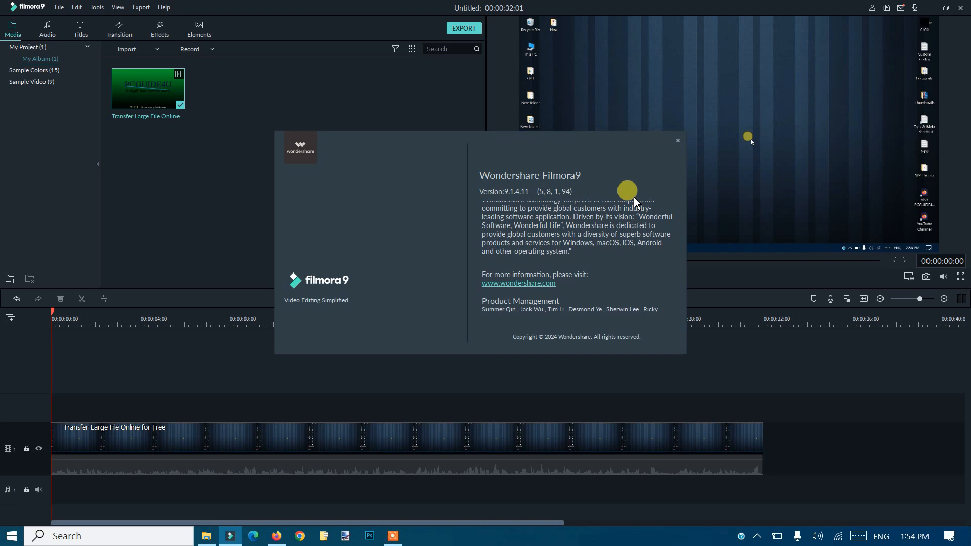
click(678, 141)
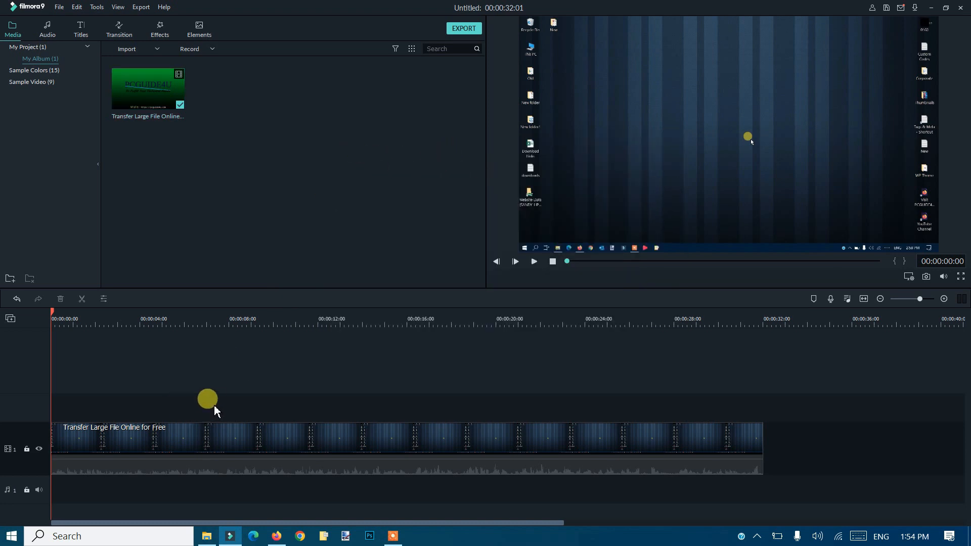
Step: Play the start of the unedited clip in the preview, and stop playback
click(534, 262)
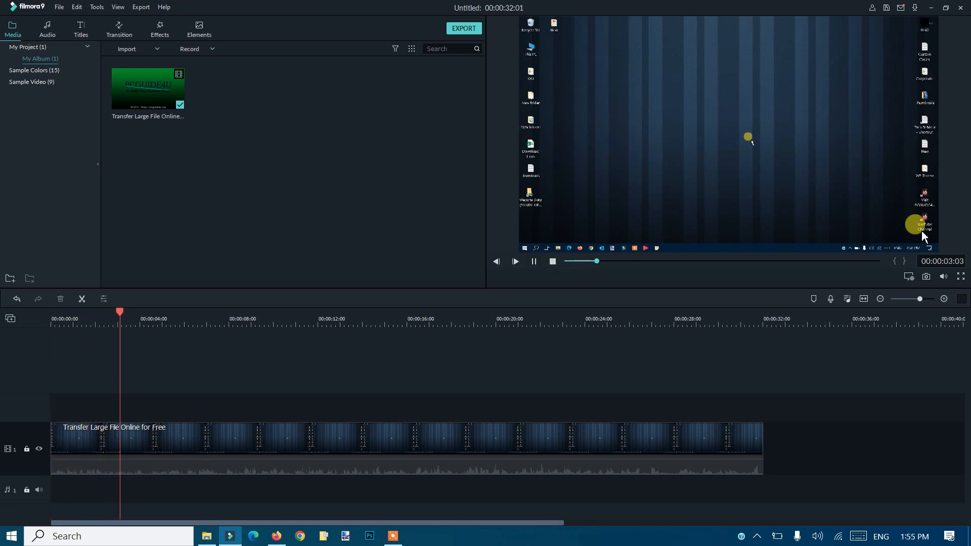
click(553, 261)
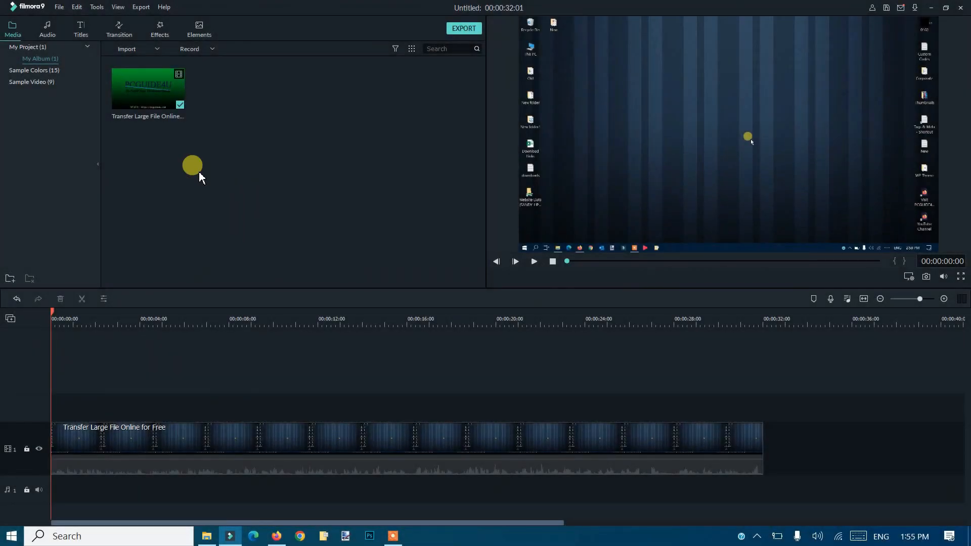
Step: Add the Mosaic utility effect on the track above the clip from 00:00:00:00 and extend it to the clip's full length
click(161, 30)
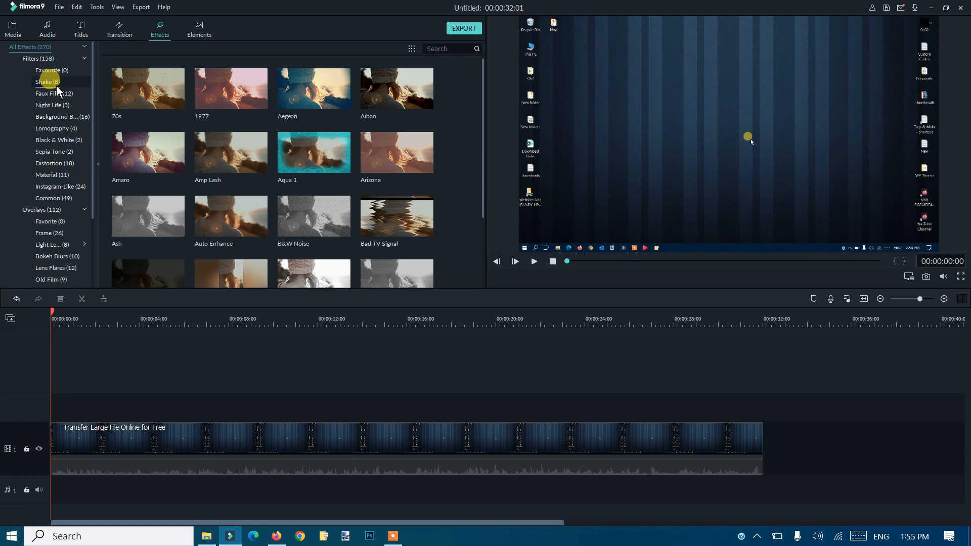
scroll(59, 159, down, 3)
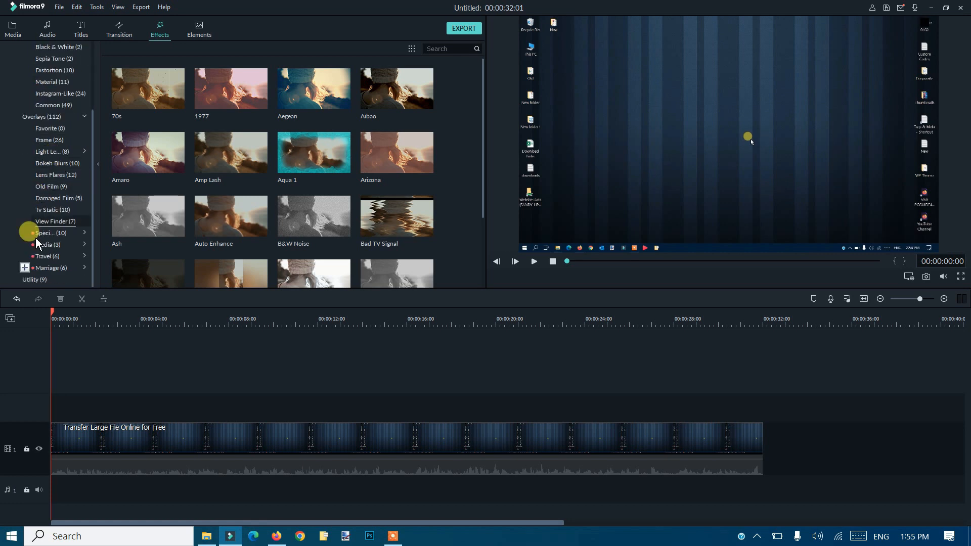
click(34, 280)
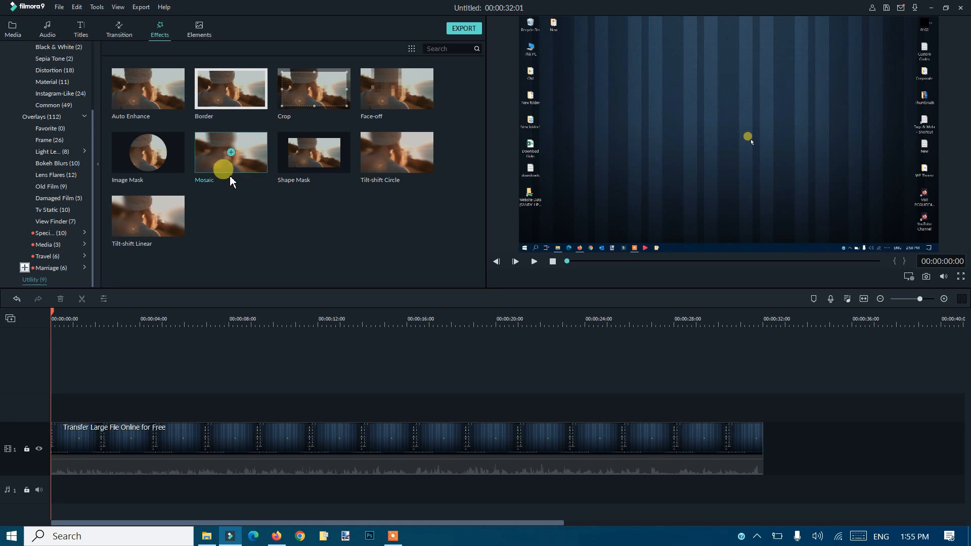
drag(193, 236, 78, 425)
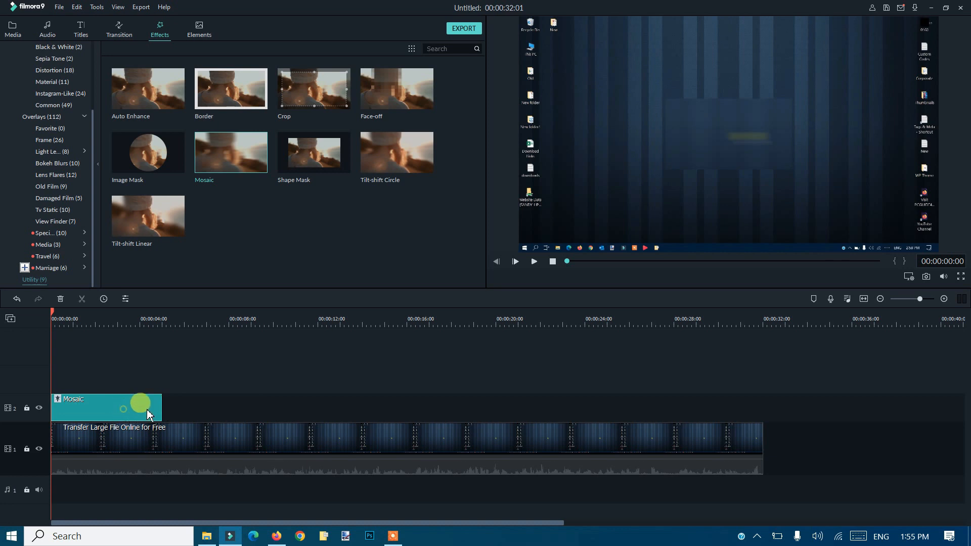
drag(162, 405, 763, 417)
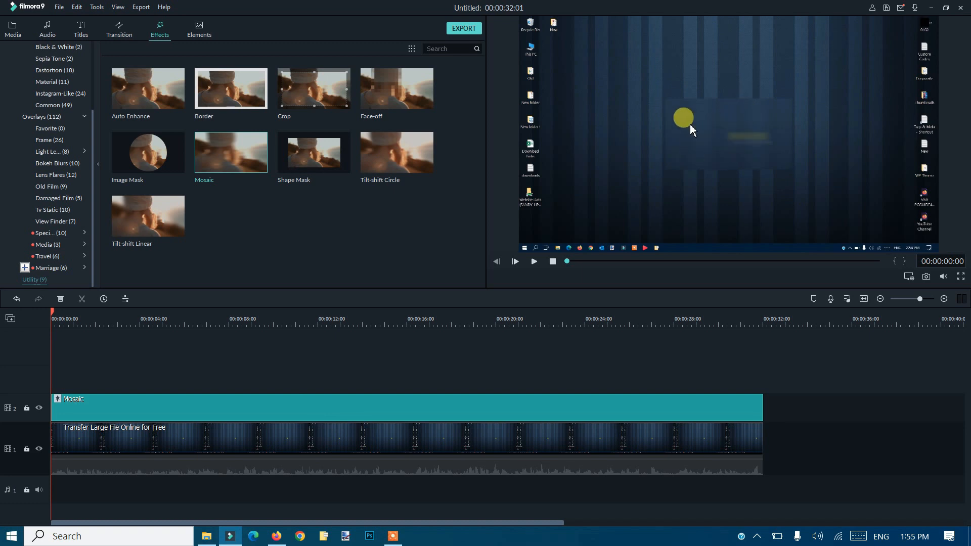
Step: Move and resize the mosaic area in the preview to cover the column of desktop icons along the video frame's right edge
click(723, 128)
drag(721, 127, 853, 49)
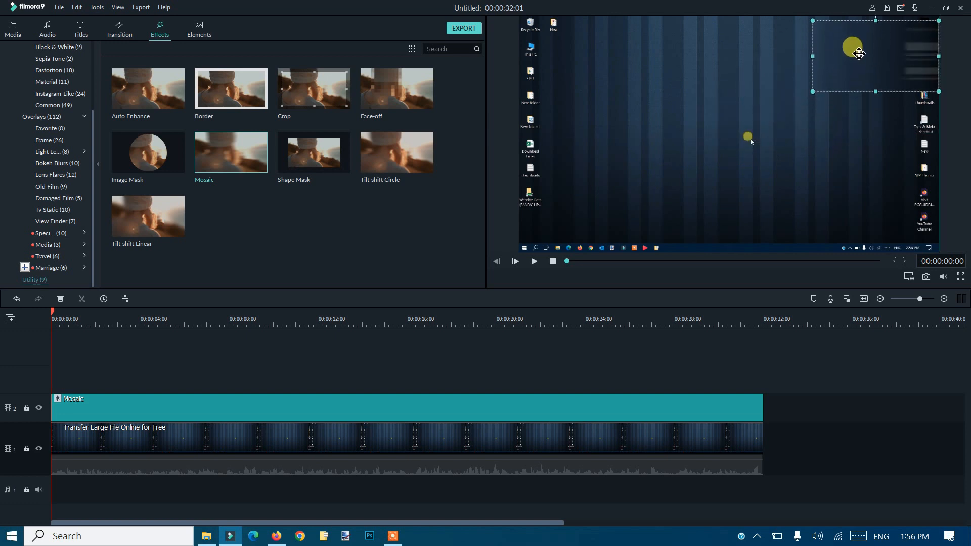
drag(811, 92, 891, 208)
drag(840, 127, 893, 131)
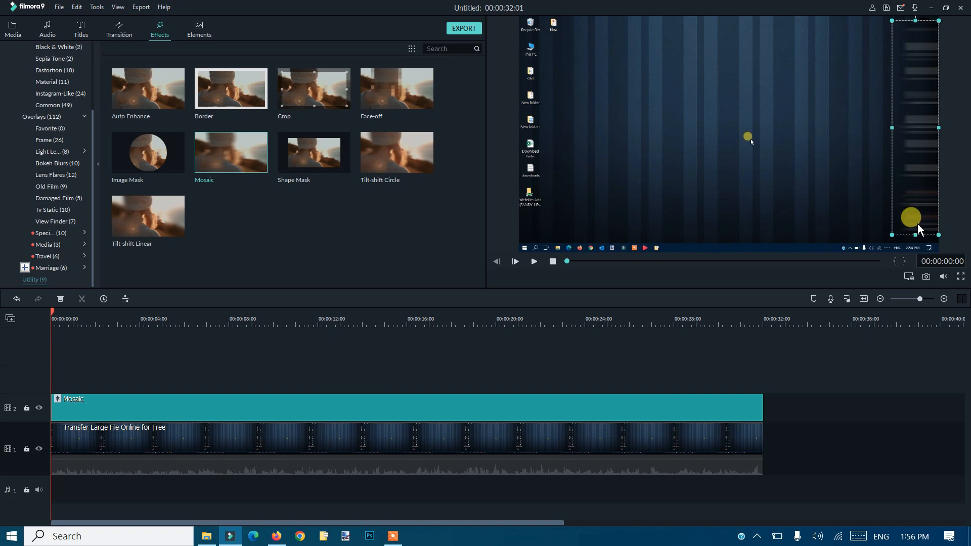
drag(917, 234, 917, 241)
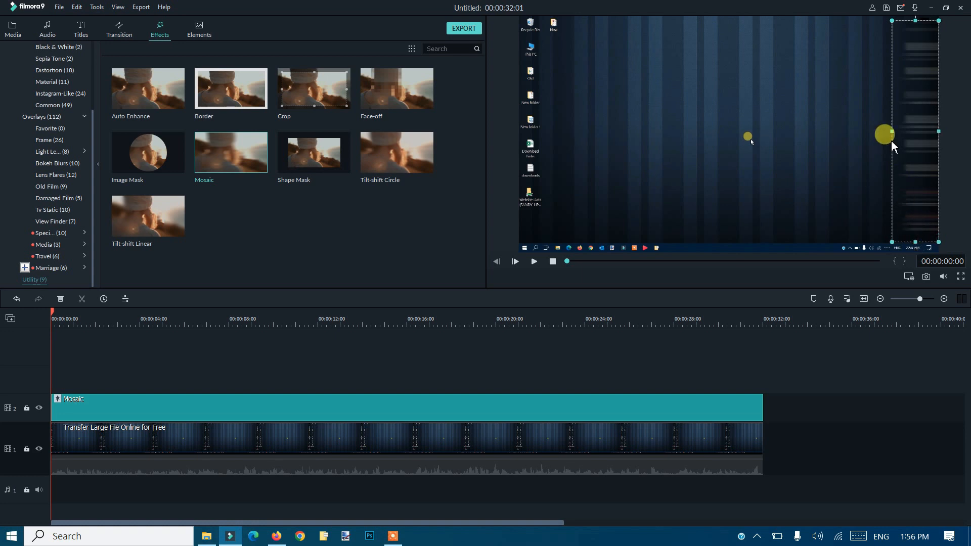
drag(894, 131, 898, 131)
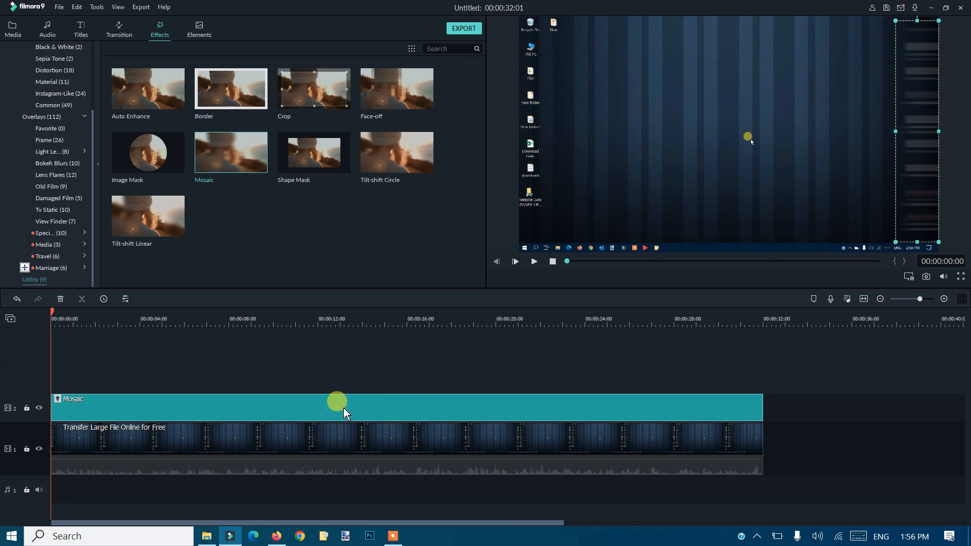
Step: Open the Mosaic effect's settings, try the second and third mosaic types, and set the type back to the first one
double_click(238, 405)
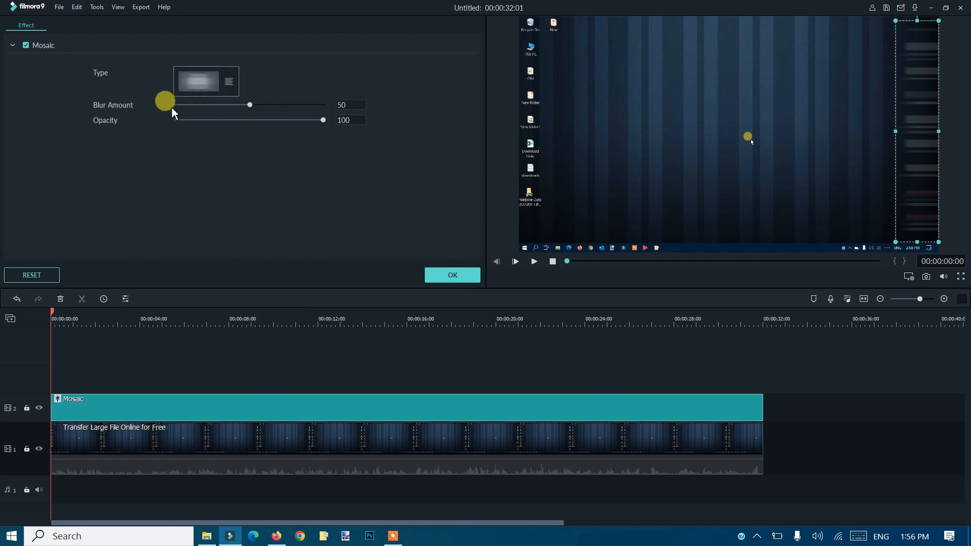
click(231, 89)
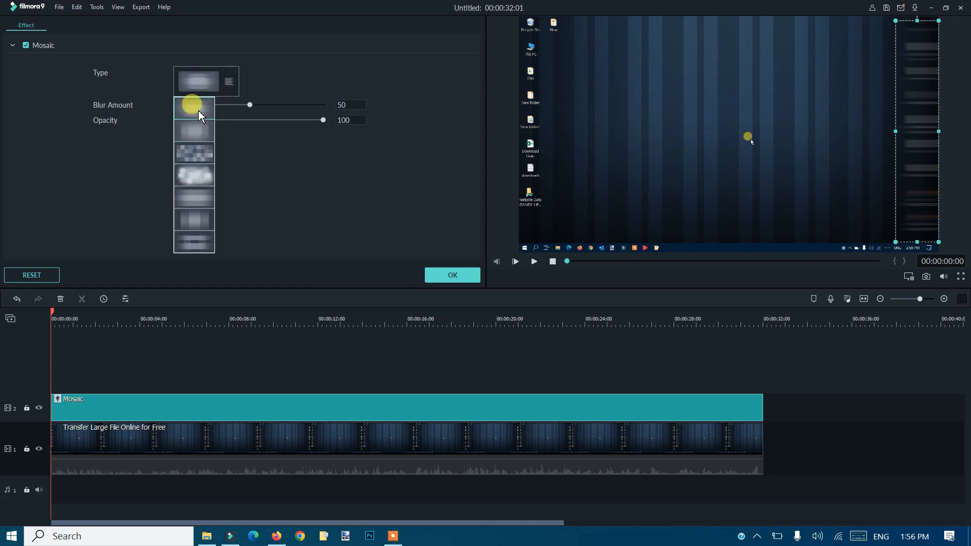
click(201, 131)
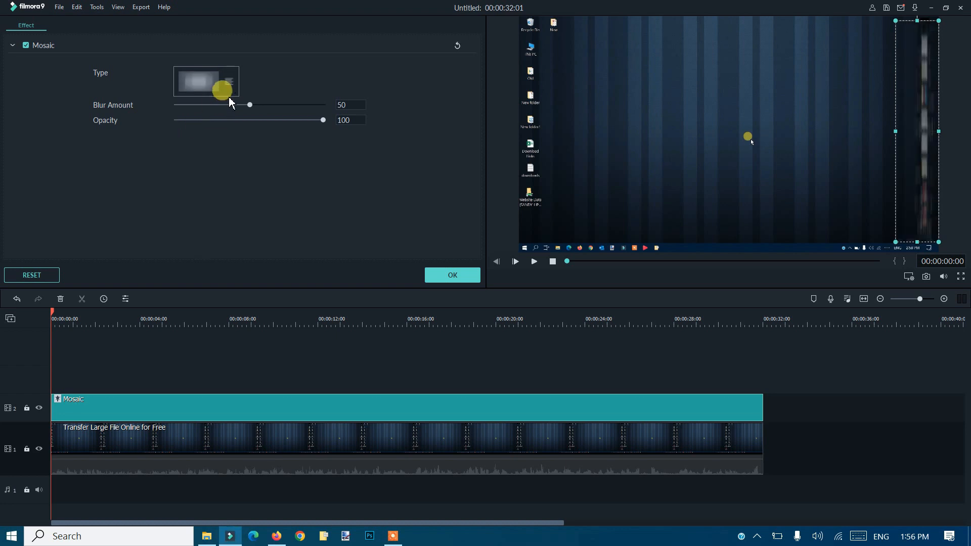
click(226, 90)
click(197, 152)
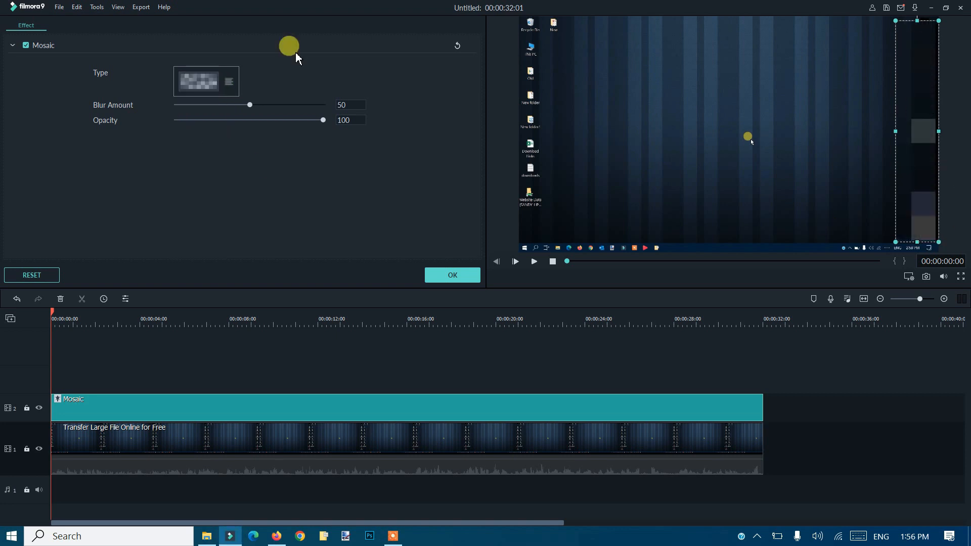
click(229, 81)
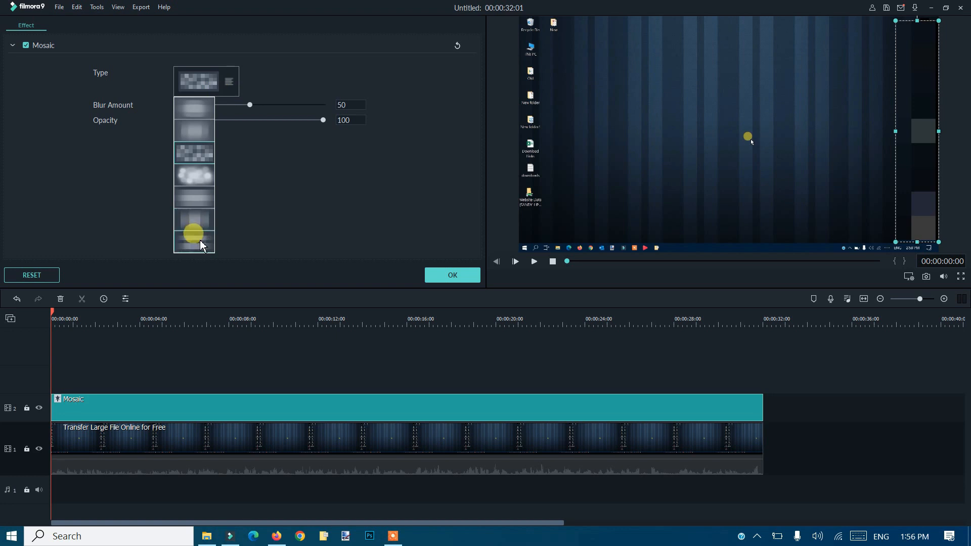
click(185, 107)
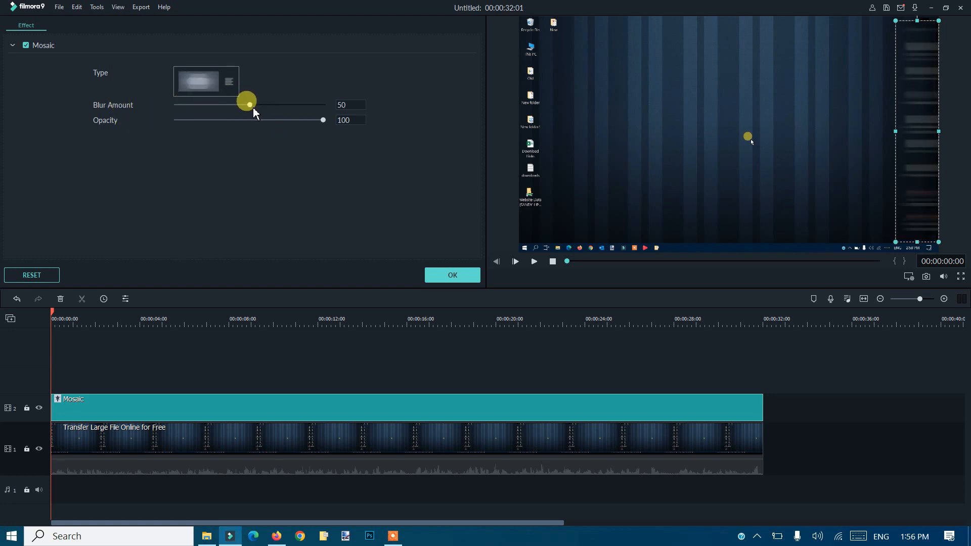
Step: Set the Mosaic's blur amount to 53, try a lower opacity before setting it to 100, and accept the settings
drag(254, 106, 258, 106)
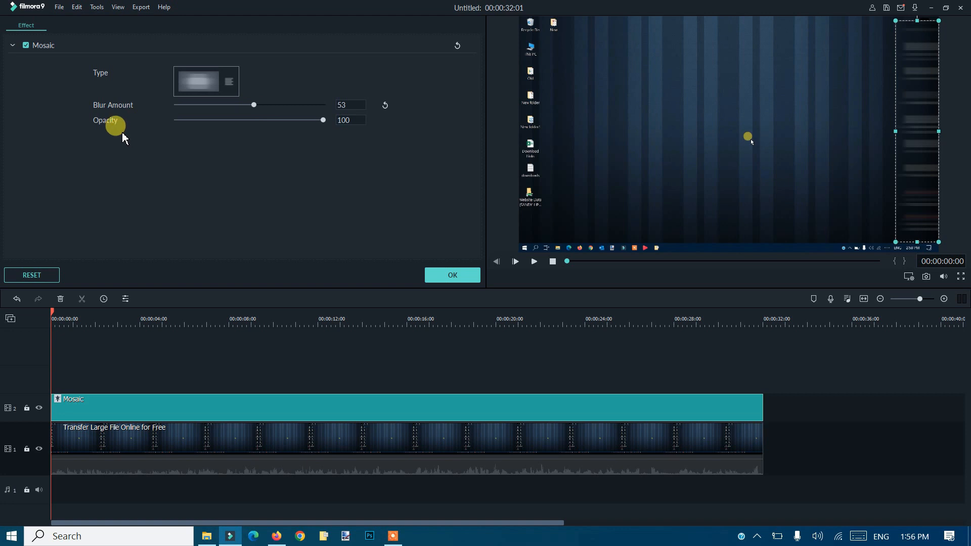
drag(322, 122, 212, 106)
click(274, 130)
drag(306, 136, 348, 141)
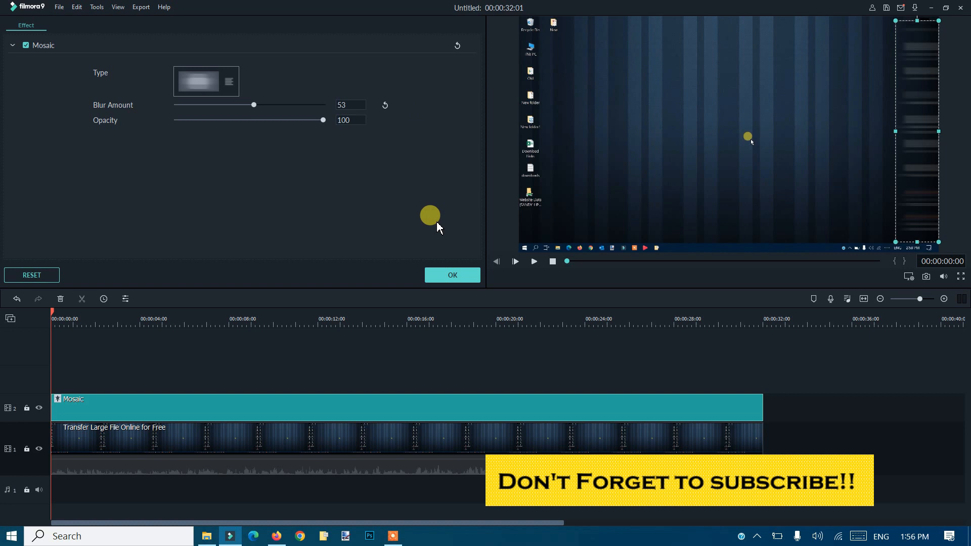
click(459, 277)
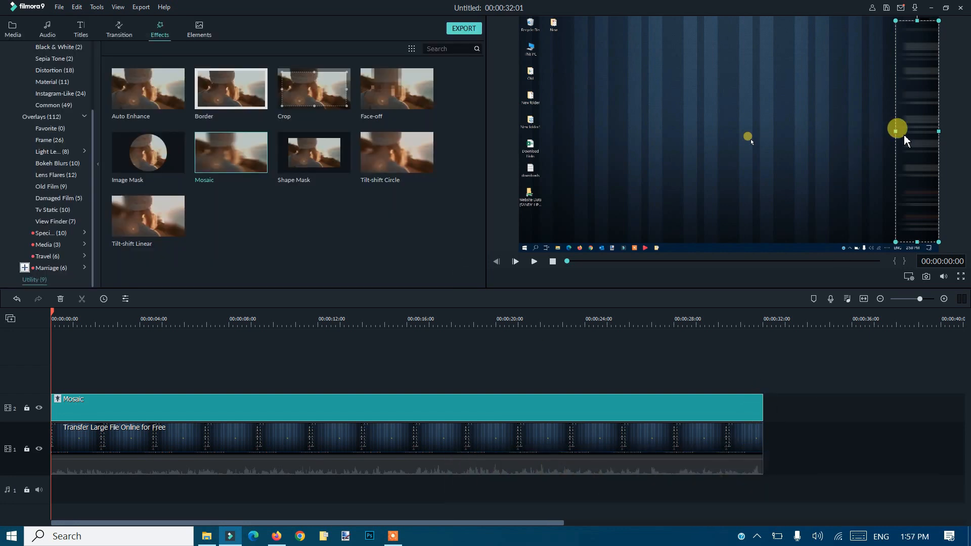
Step: Narrow the mosaic area slightly from its left side and extend its upper edge toward the top of the video frame
drag(898, 132, 904, 132)
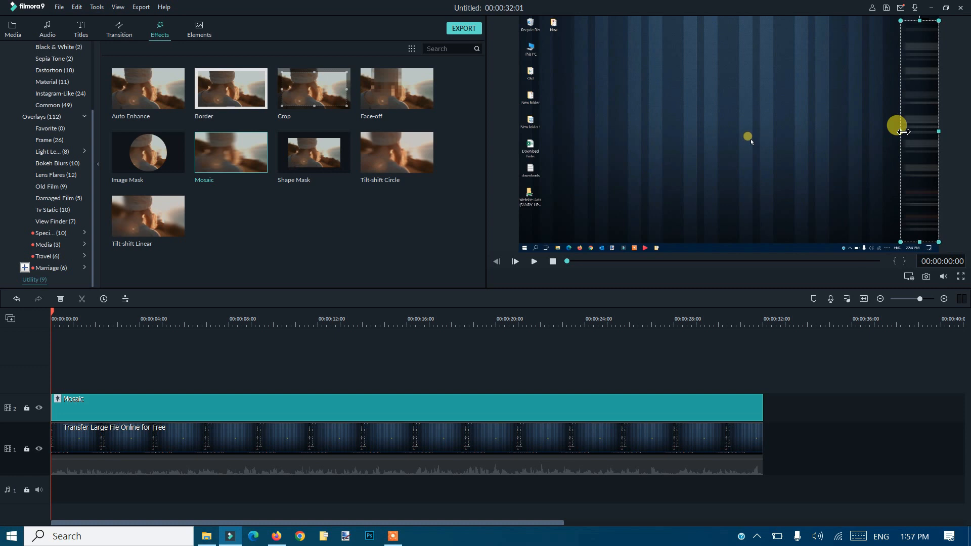
drag(919, 22, 919, 21)
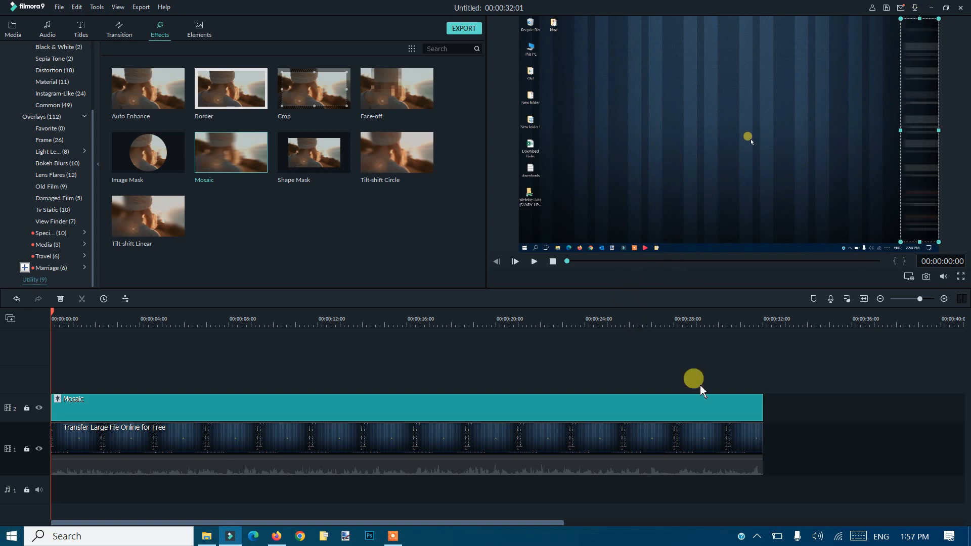
Step: Play the video from the beginning to check the mosaic over the desktop icons, and stop playback
click(555, 263)
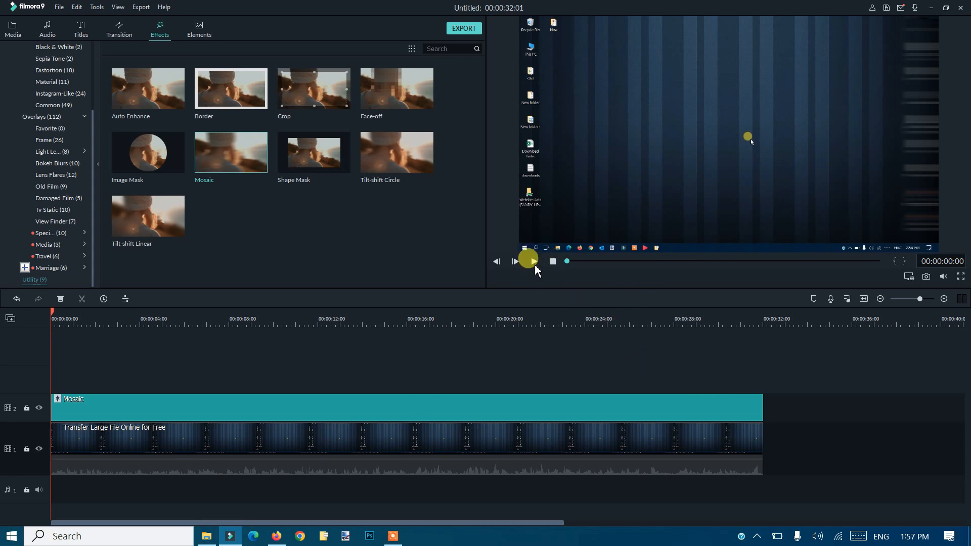
click(535, 262)
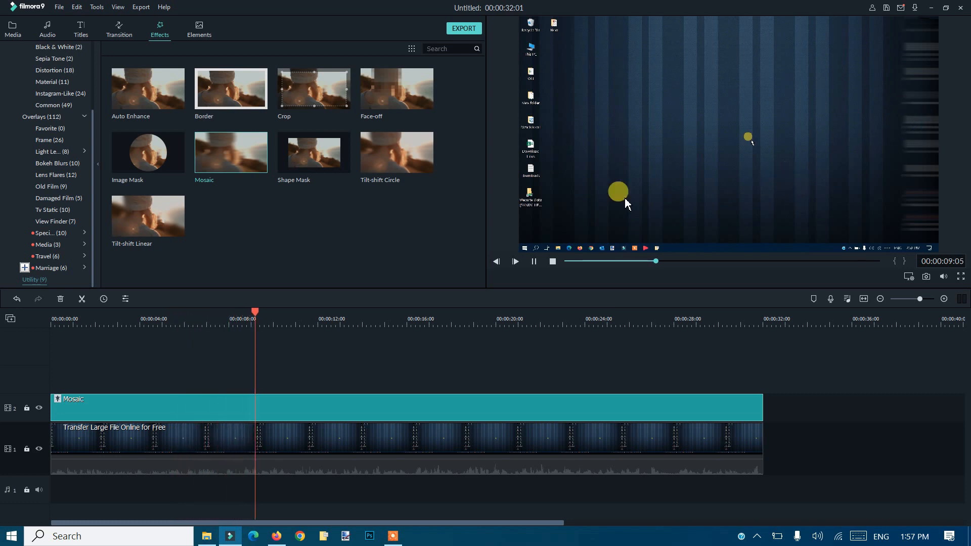
click(552, 260)
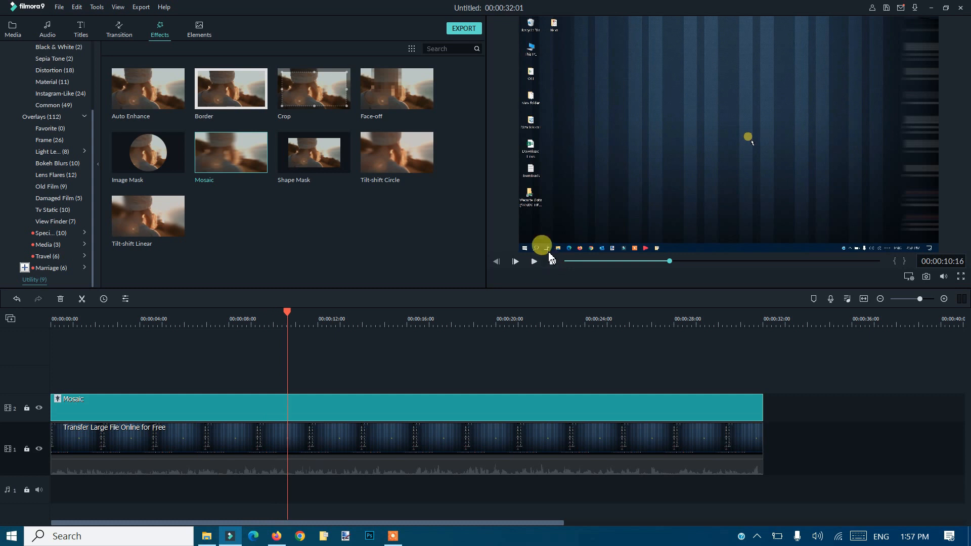